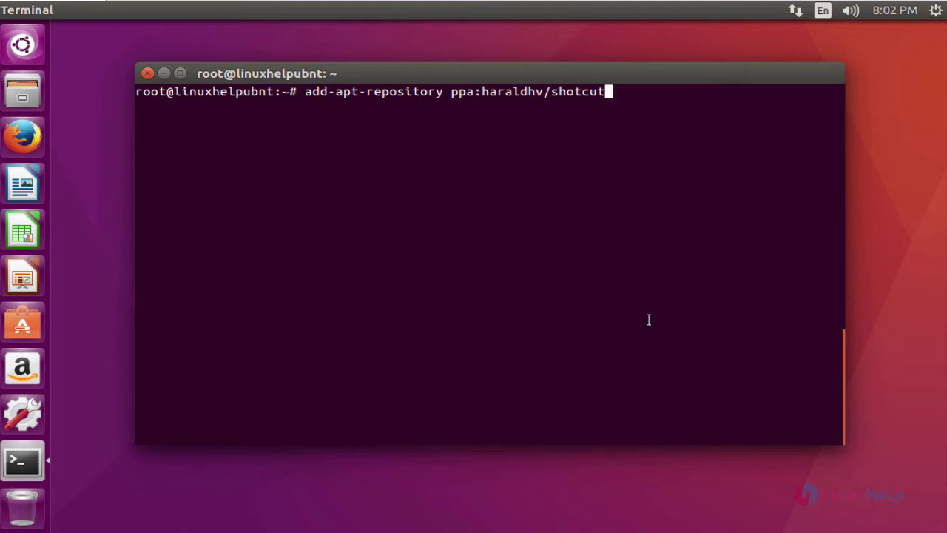
Add the shotcut PPA repository, then run apt-get update to refresh package lists
key(Return)
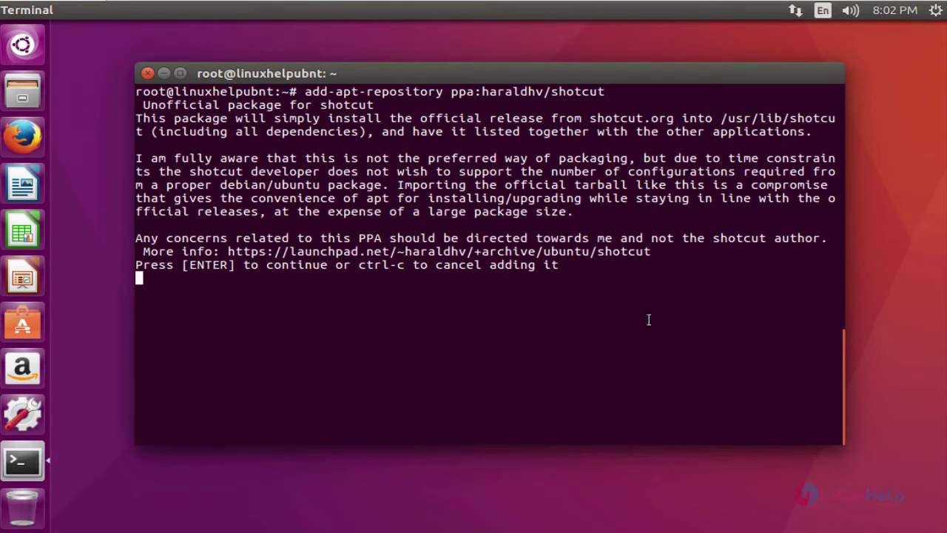
key(Return)
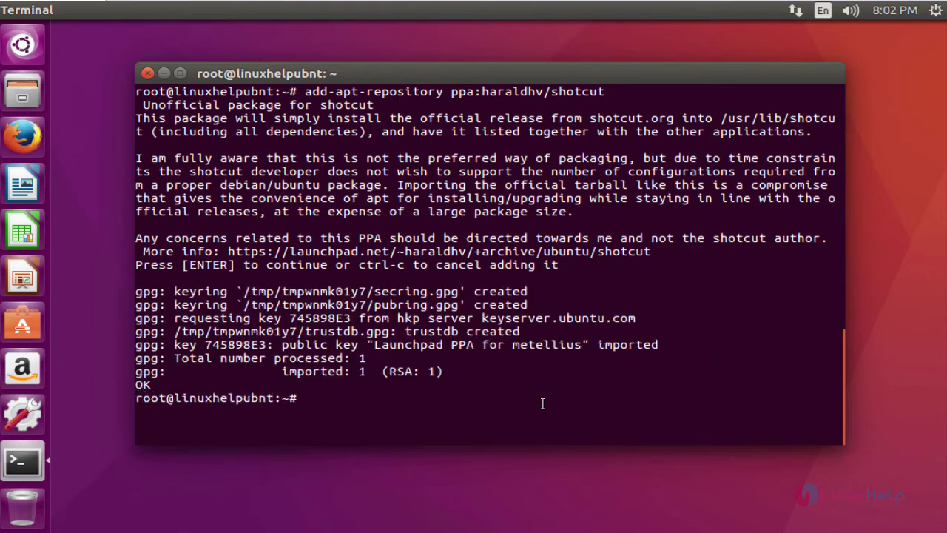
key(ctrl+l)
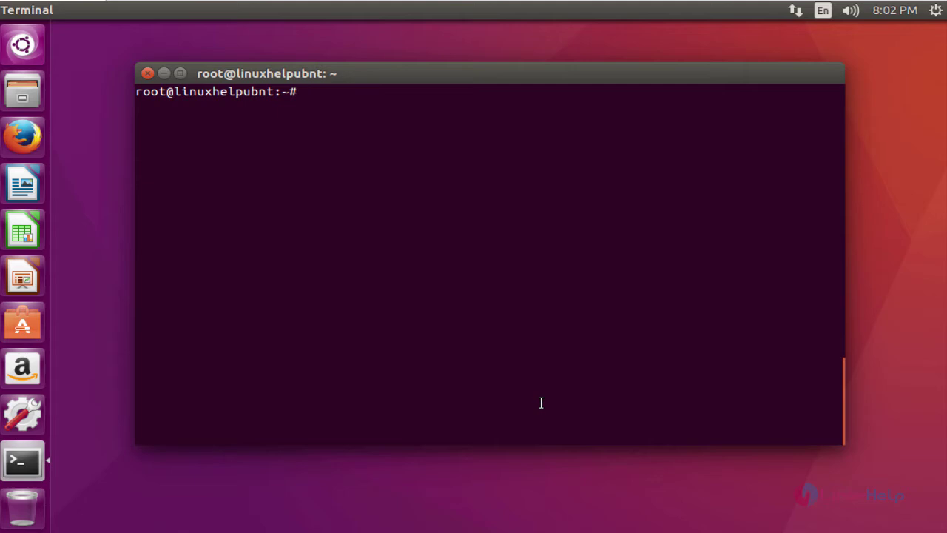
text(ap)
text(t-get )
text(update)
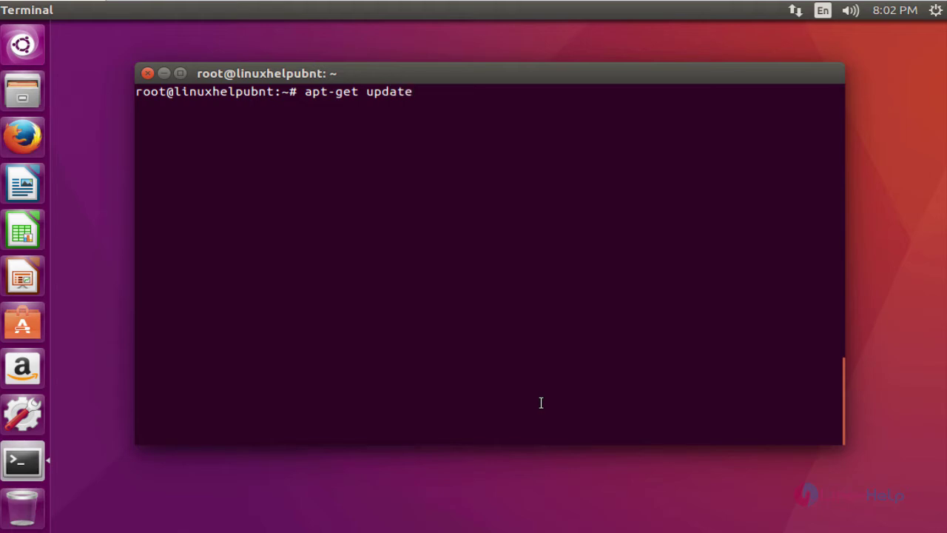
key(Return)
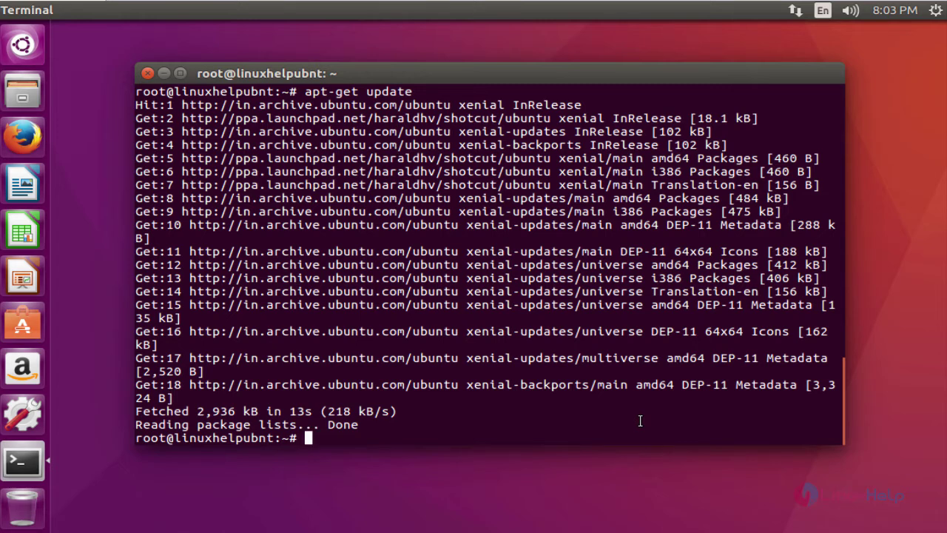
Run apt-get install shotcut and answer y to install it with its dependencies
key(ctrl+l)
text(ap)
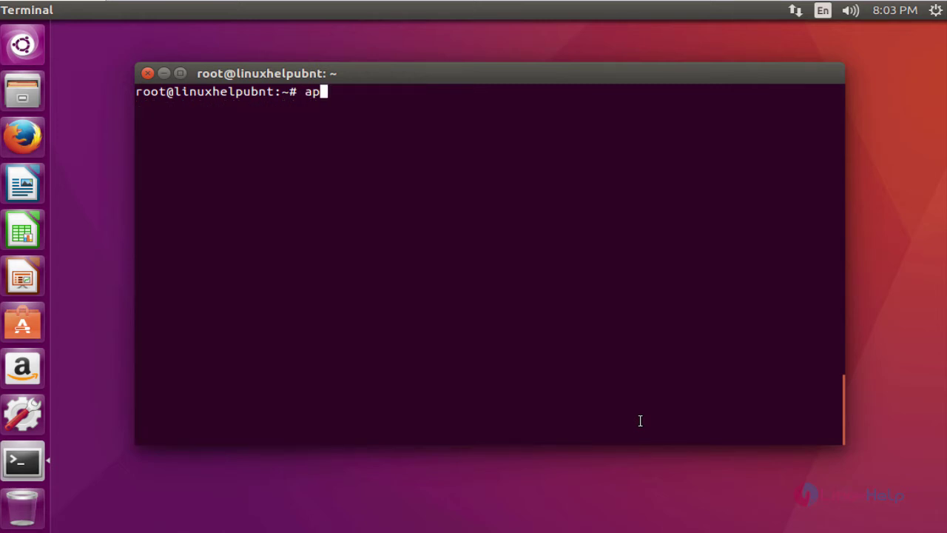
text(t-g)
text(et inst)
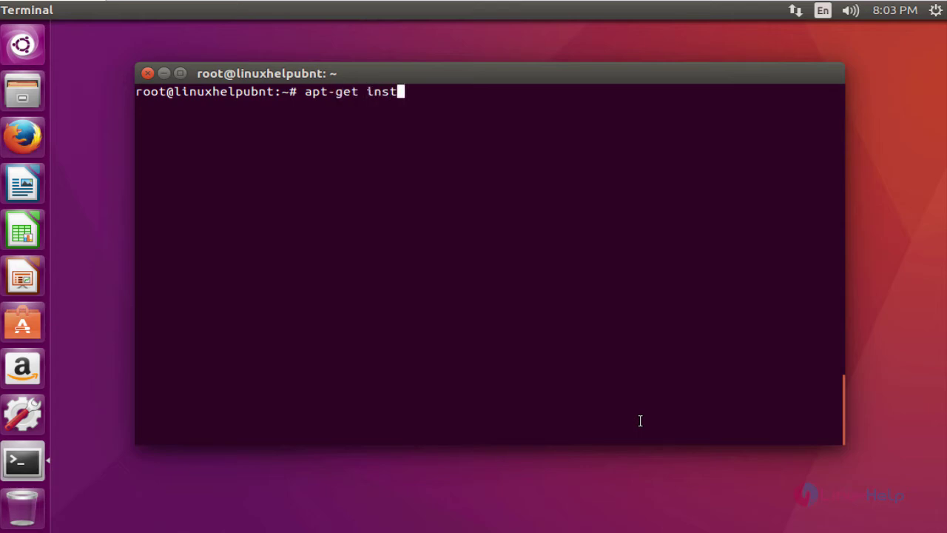
text(all sh)
text(otcut)
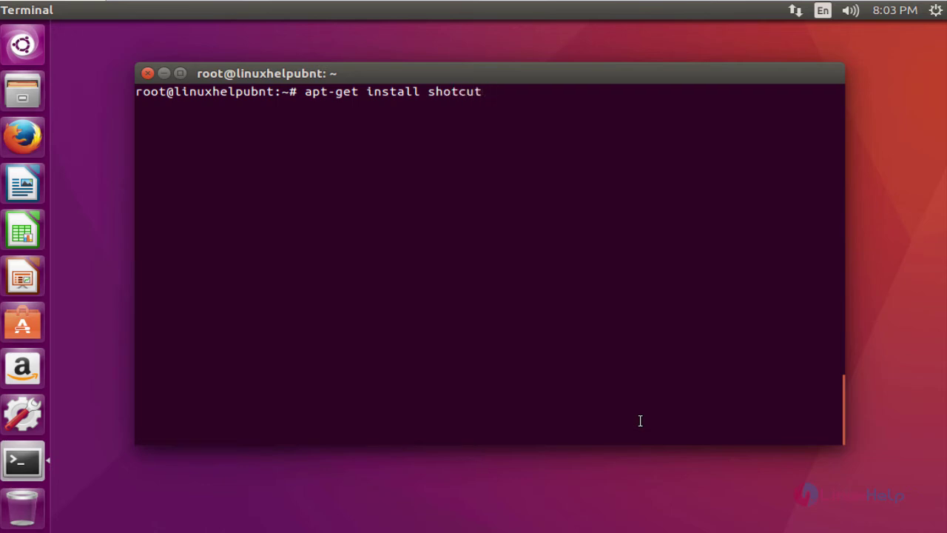
key(Return)
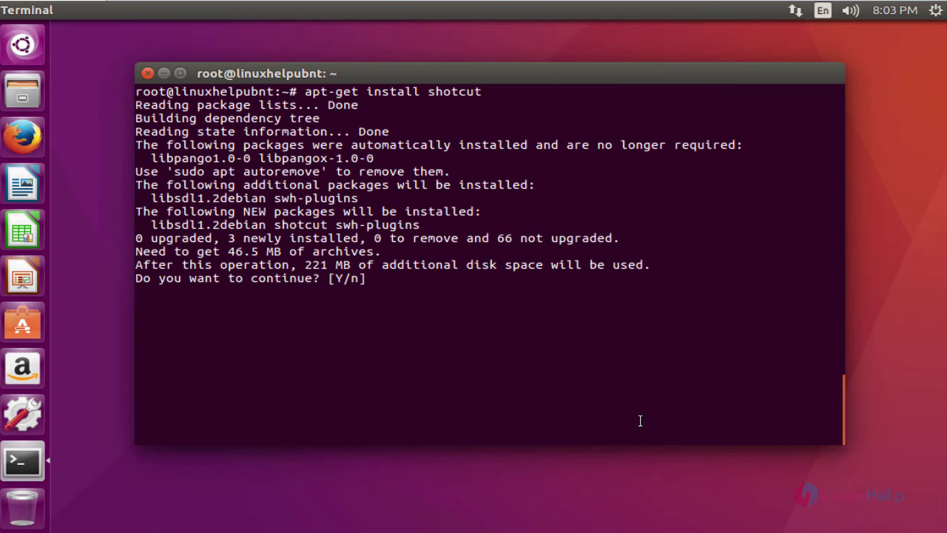
text(y)
key(Return)
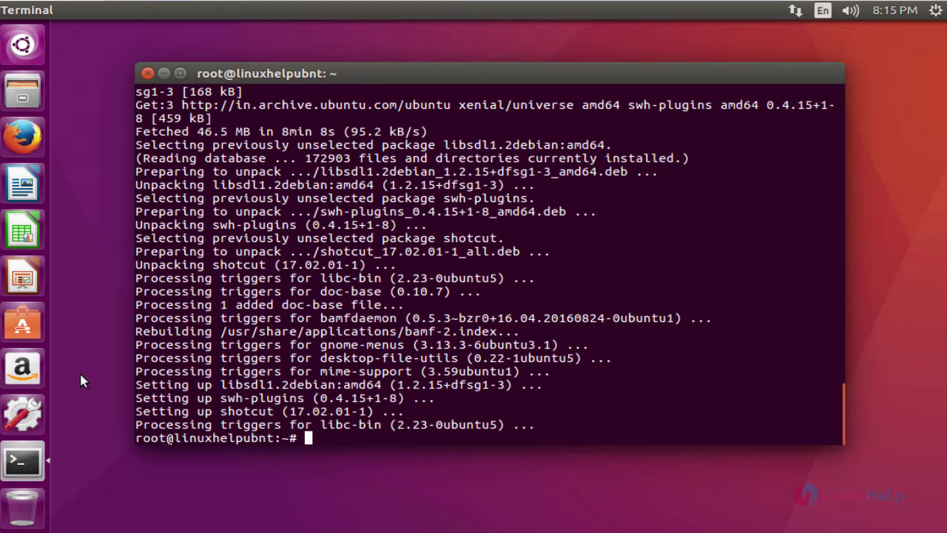
Search the Dash for 'shot' and launch Shotcut from the results
key(super)
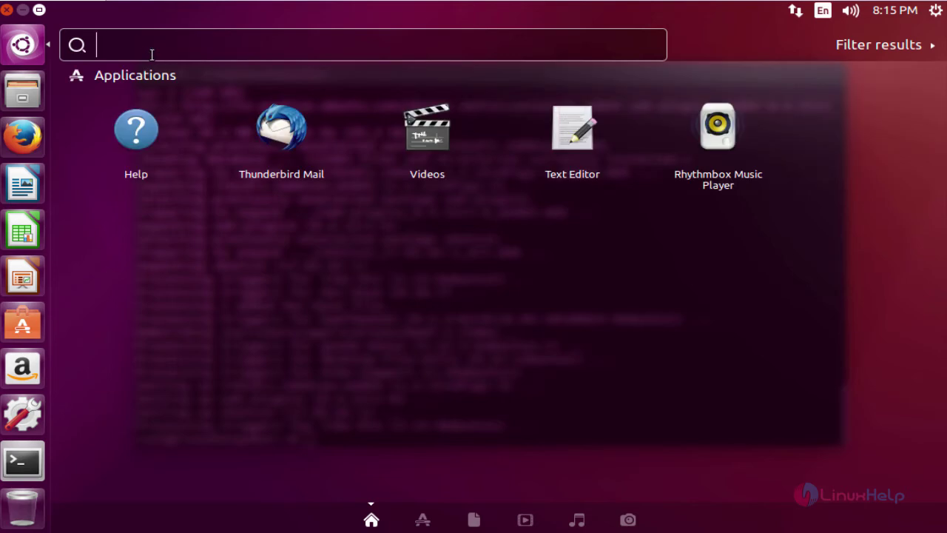
text(shot)
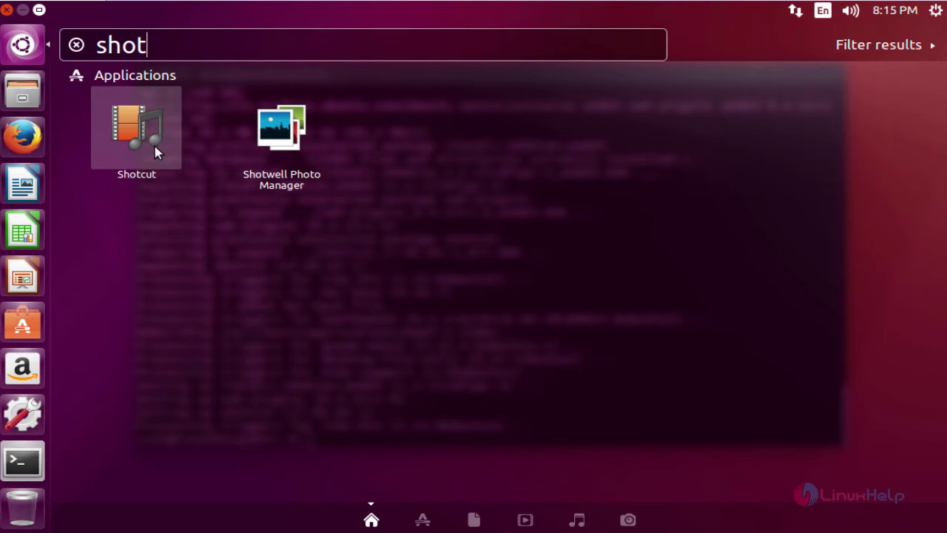
click(156, 152)
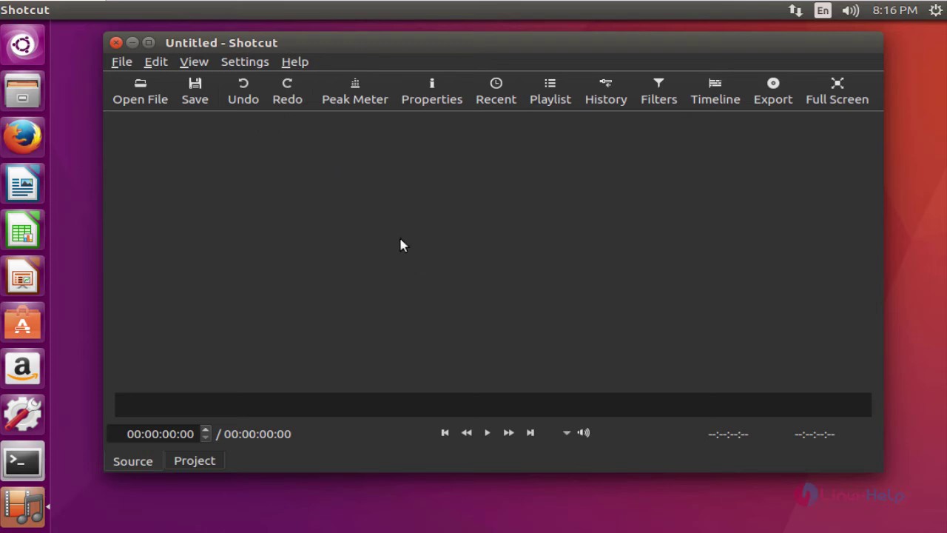
click(293, 64)
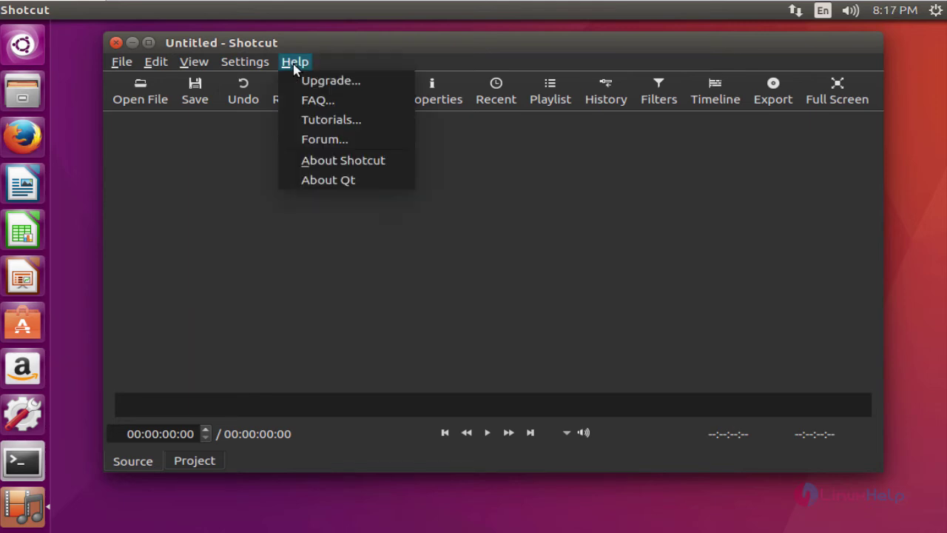
click(326, 161)
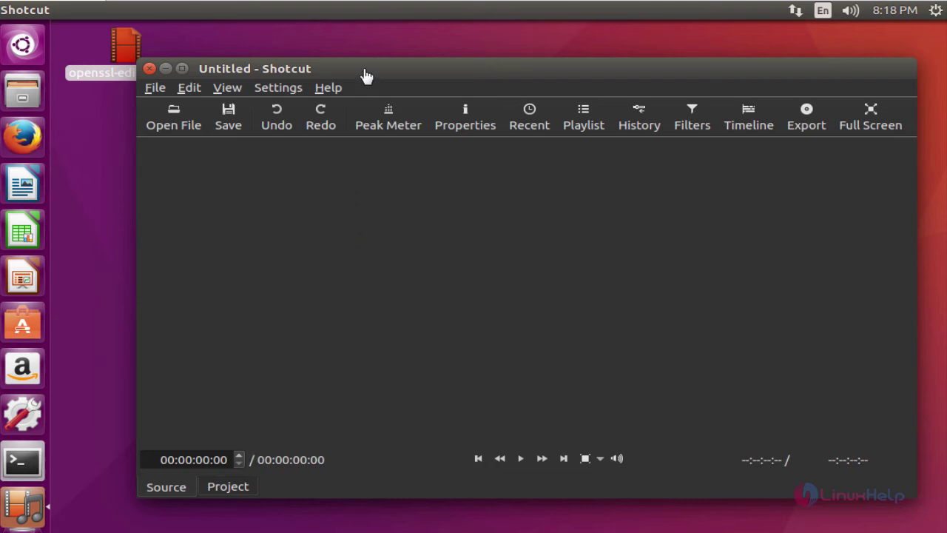
Open openssl-edited.mp4 from the Desktop via File > Open File
click(153, 90)
click(194, 128)
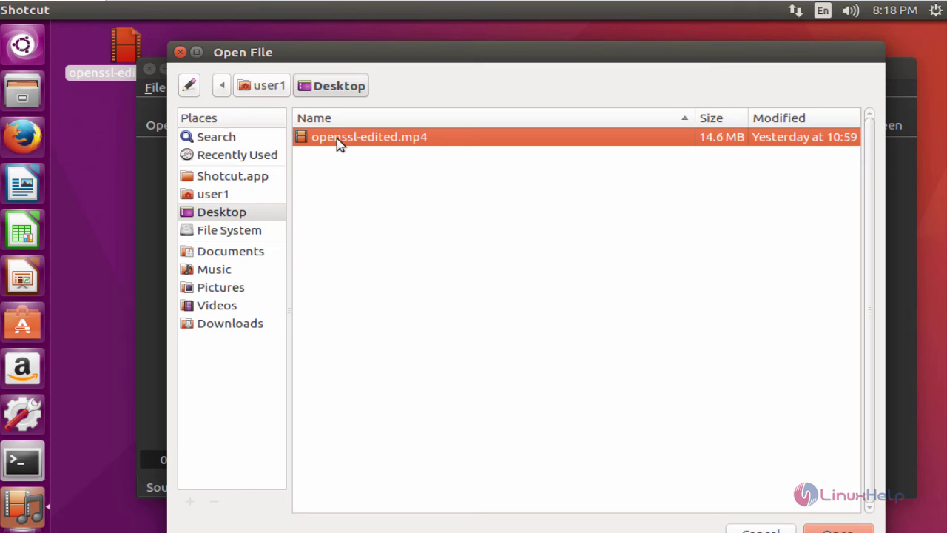
drag(599, 58, 592, 38)
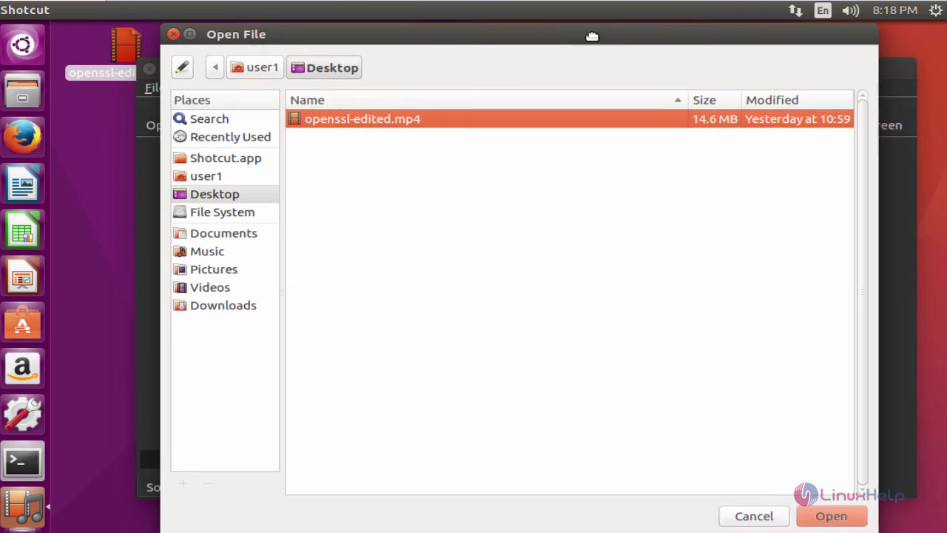
click(848, 519)
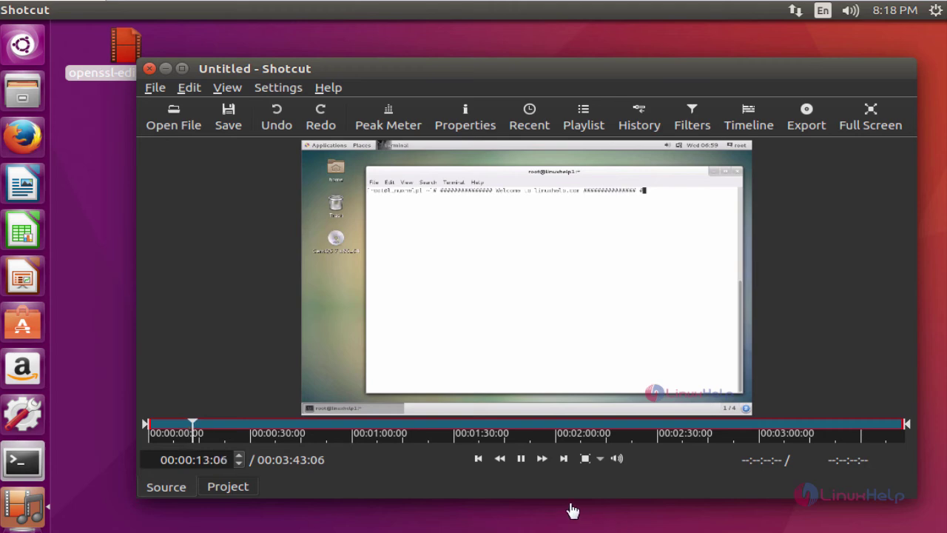
Pause playback, switch Shotcut to full screen, and show the clip's Filters panel
click(521, 460)
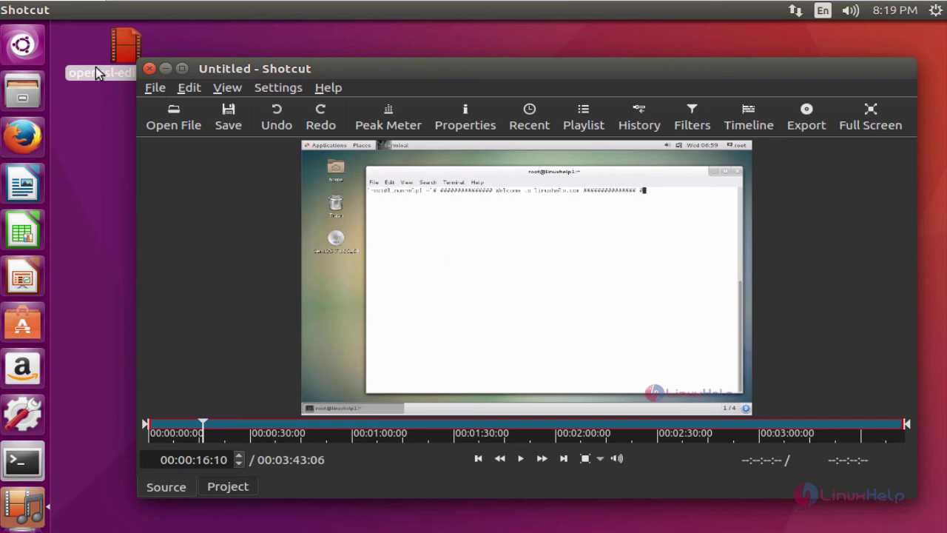
click(869, 124)
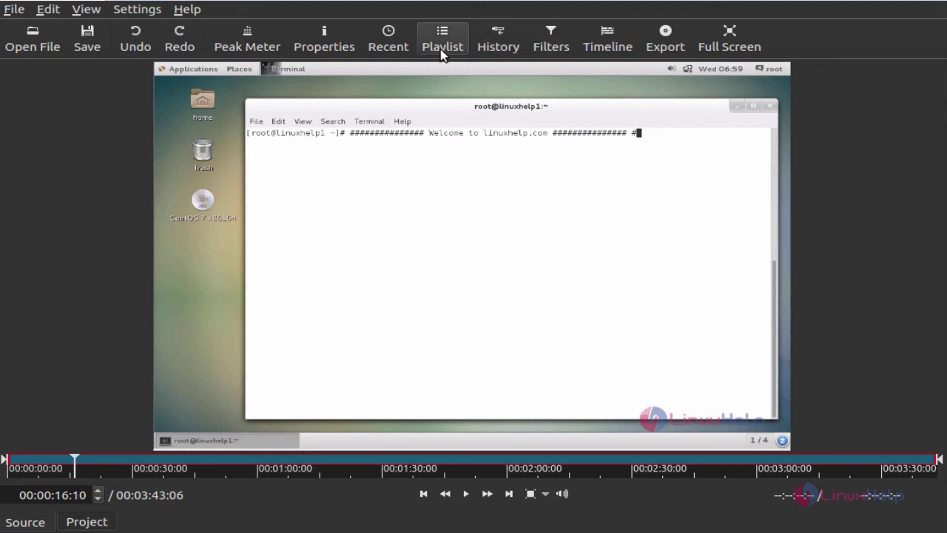
click(552, 49)
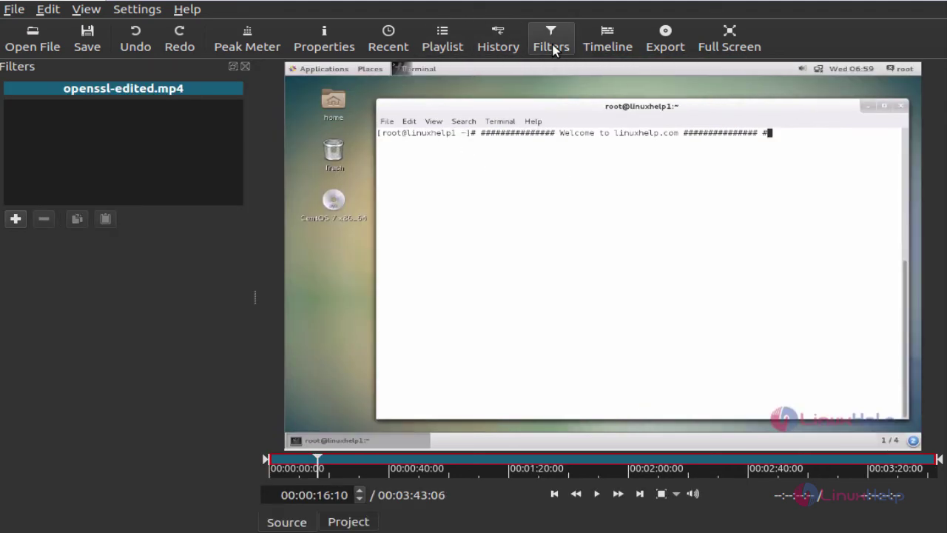